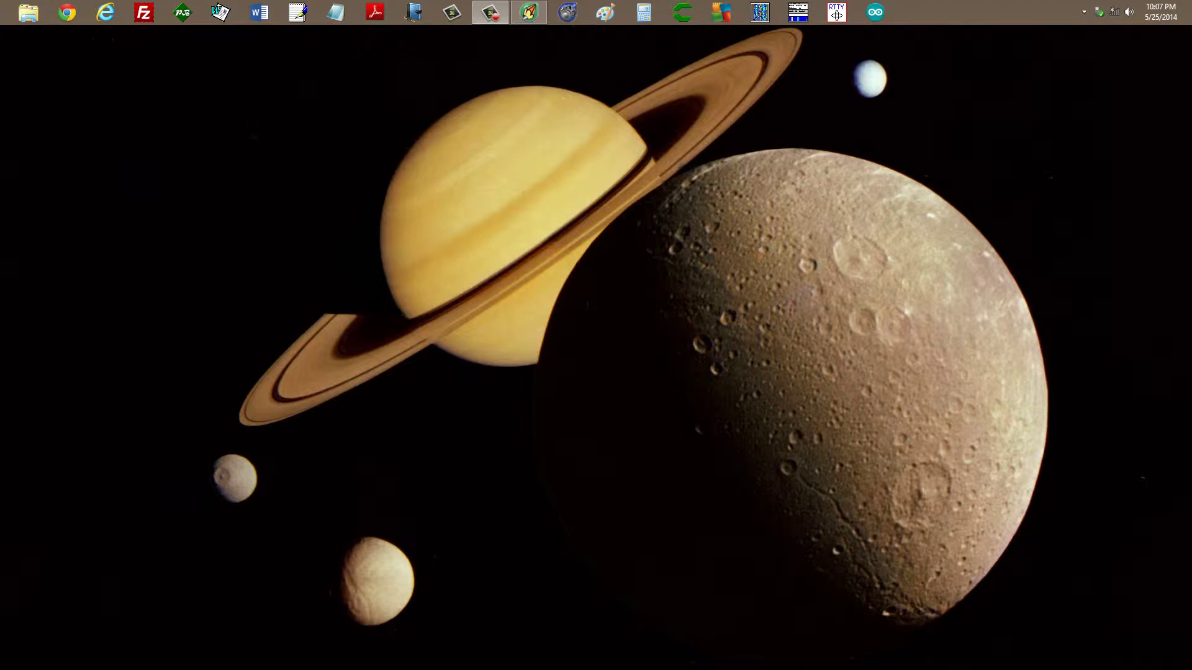
pyautogui.click(540, 15)
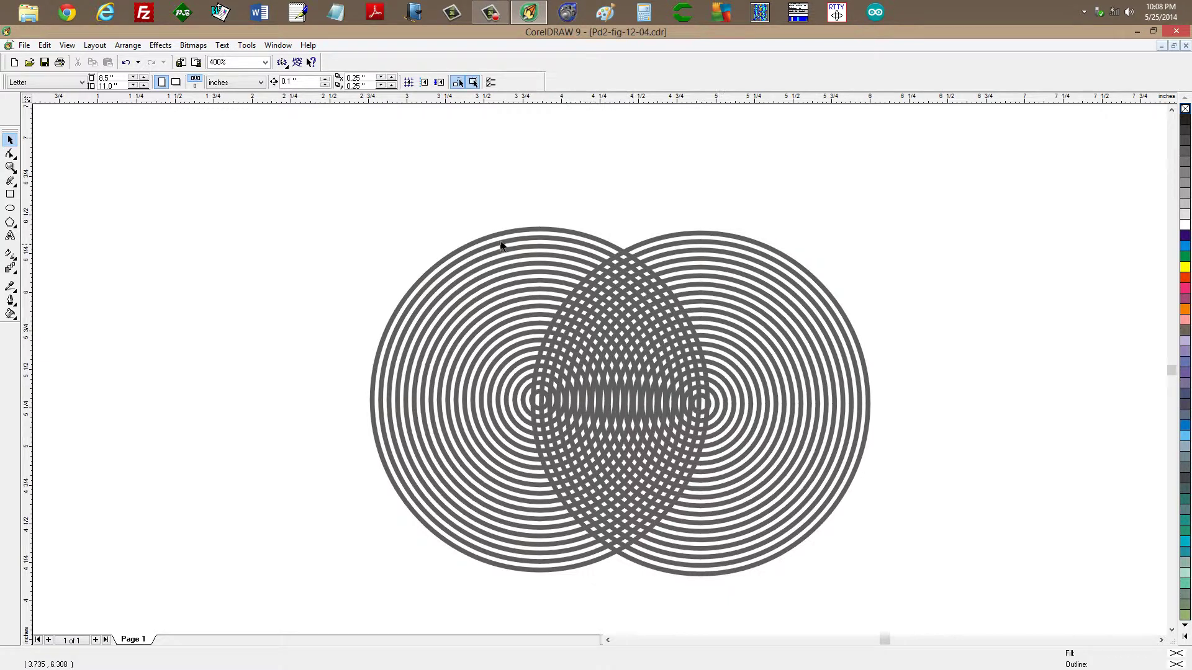
# Step: Add the text label 'Storm A' left of the rings and 'Storm B' right of them
pyautogui.click(10, 235)
pyautogui.click(241, 304)
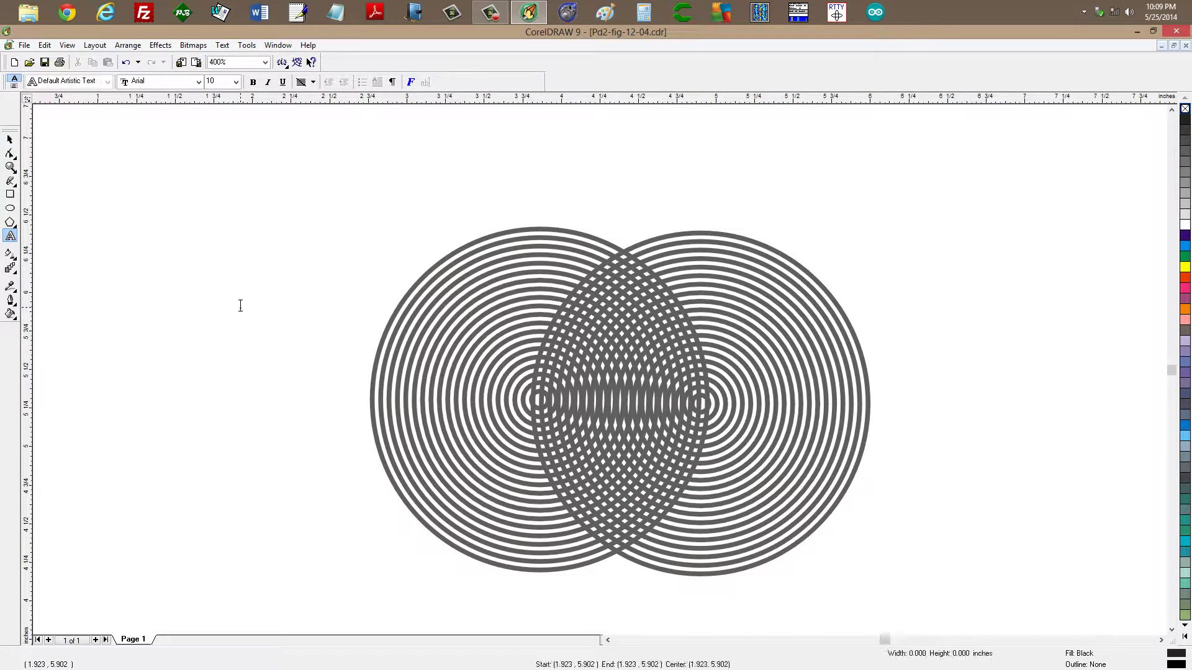
pyautogui.write('Storm A')
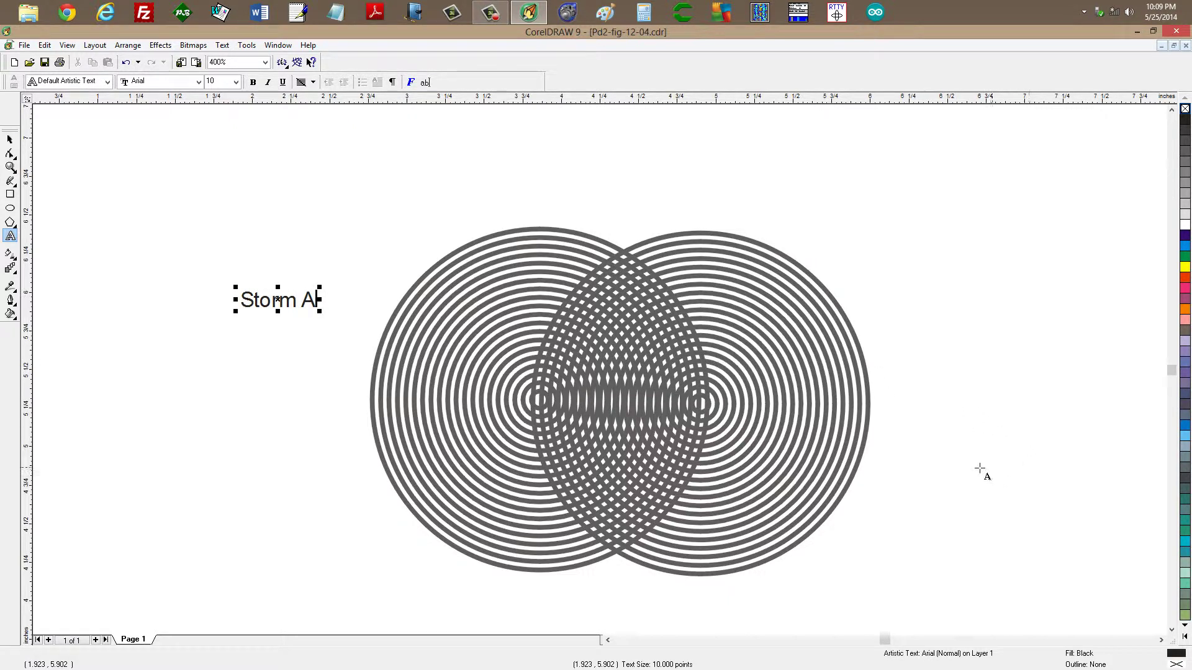
pyautogui.click(950, 473)
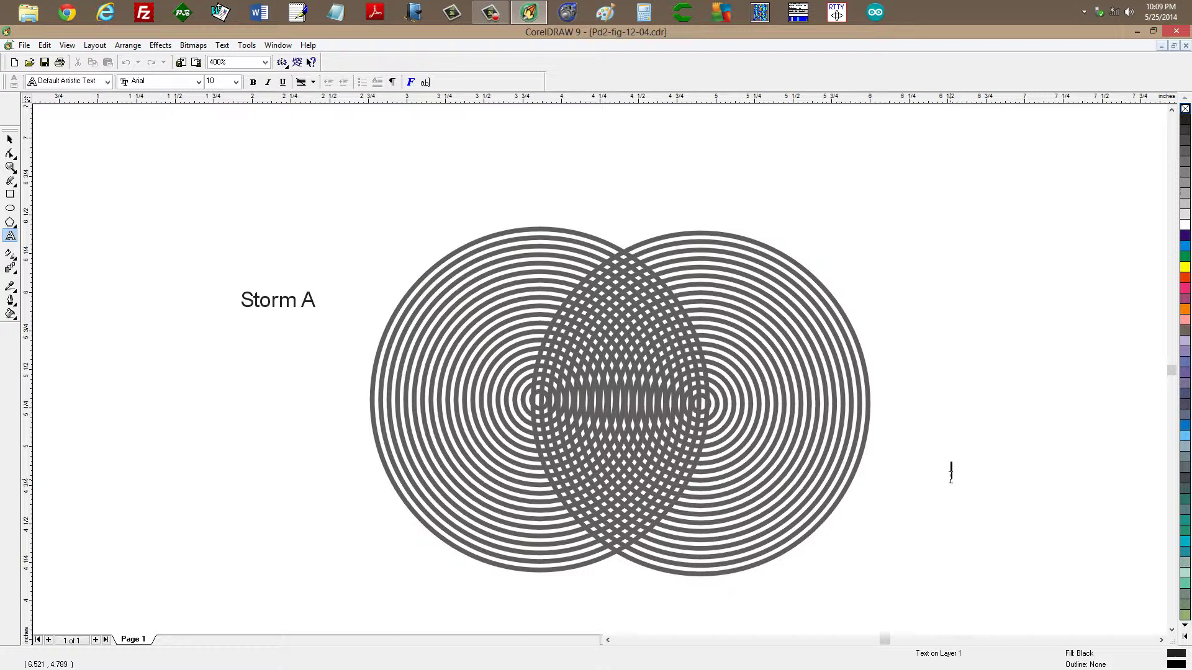
pyautogui.write('Storm B')
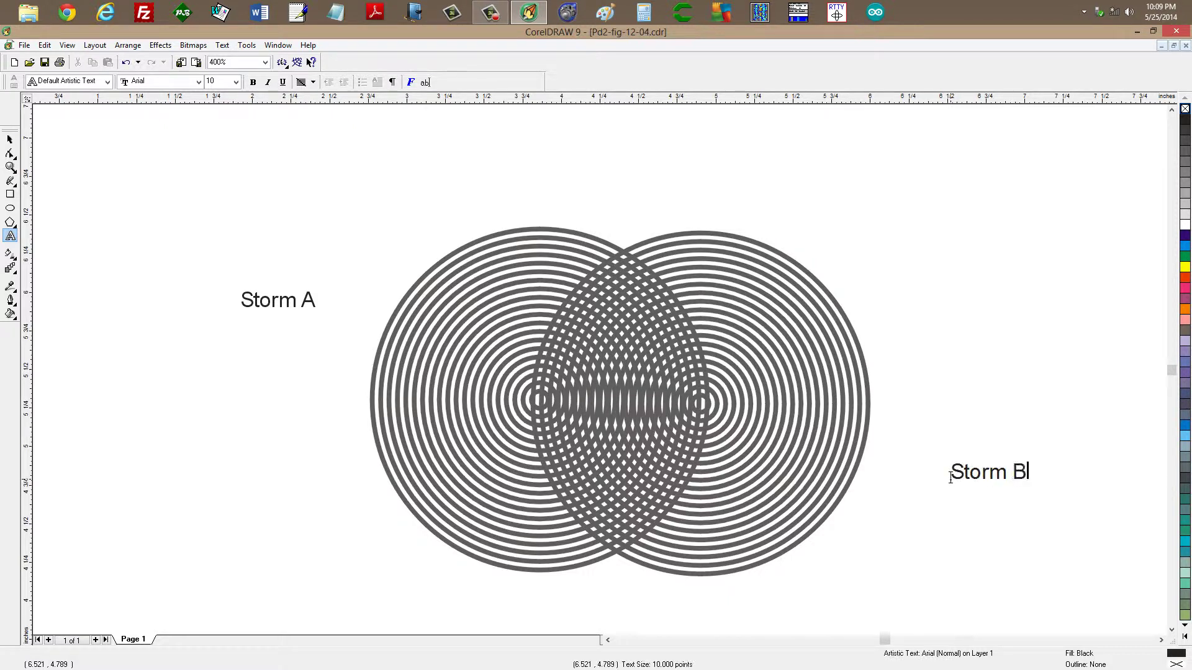
pyautogui.click(10, 139)
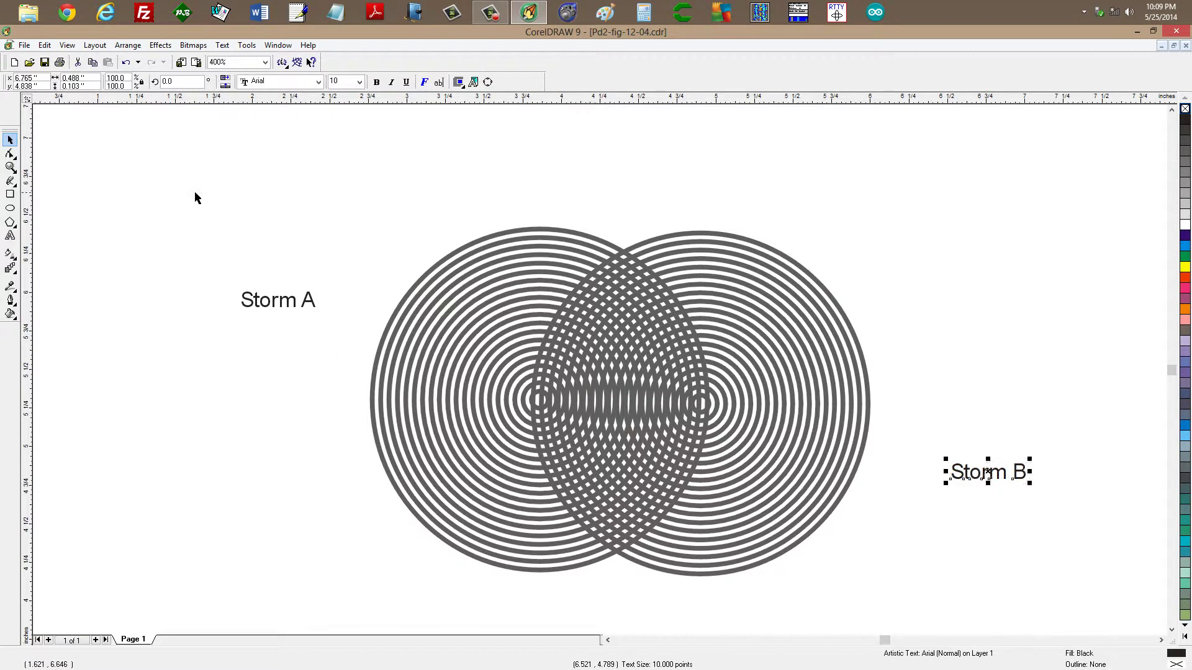
pyautogui.click(302, 322)
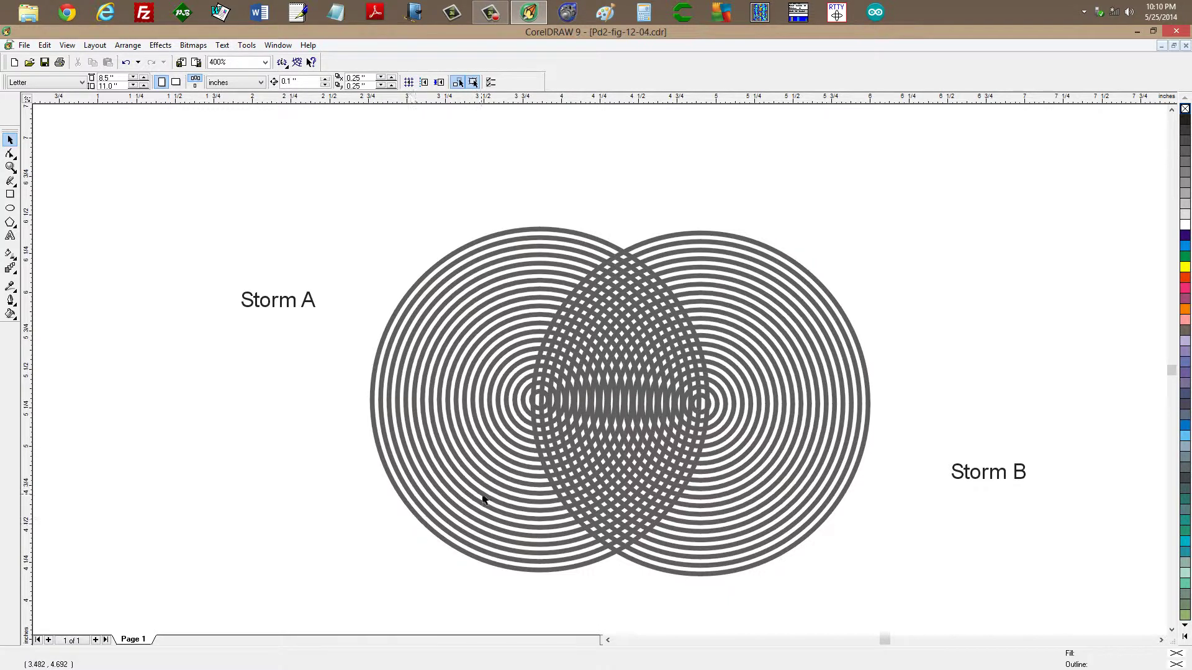
# Step: Move Storm A right toward the left rings and Storm B down-left beside the right rings
pyautogui.click(319, 300)
pyautogui.moveTo(319, 300); pyautogui.dragTo(377, 302)
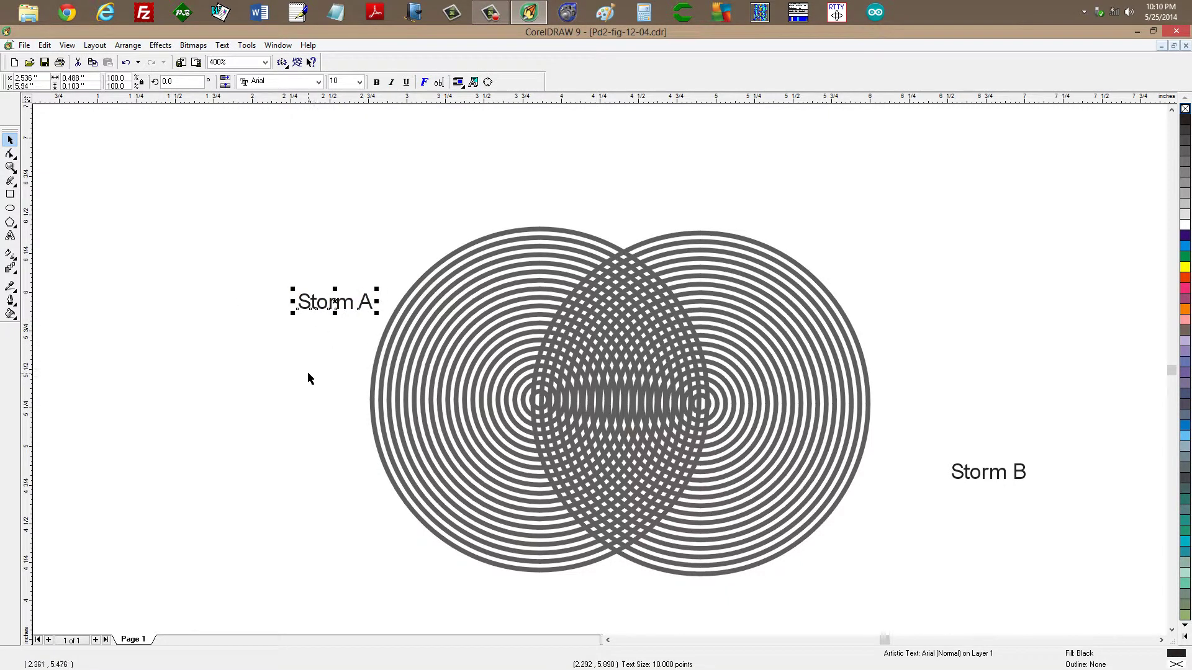
pyautogui.click(310, 377)
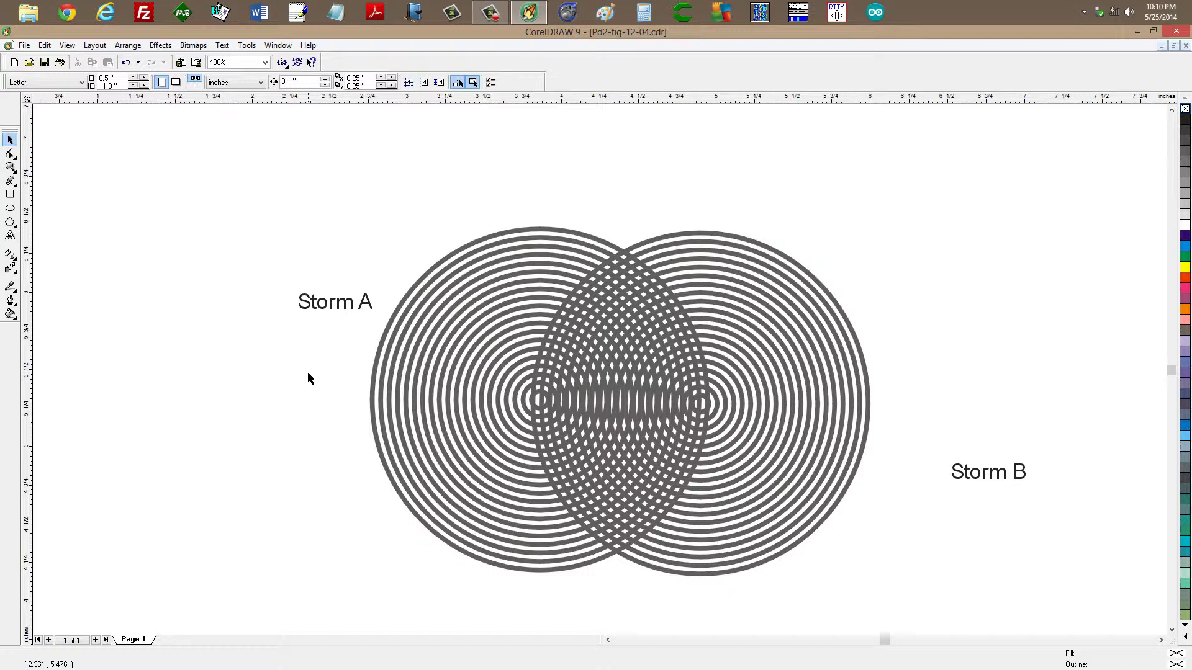
pyautogui.moveTo(963, 482); pyautogui.dragTo(879, 536)
pyautogui.click(944, 474)
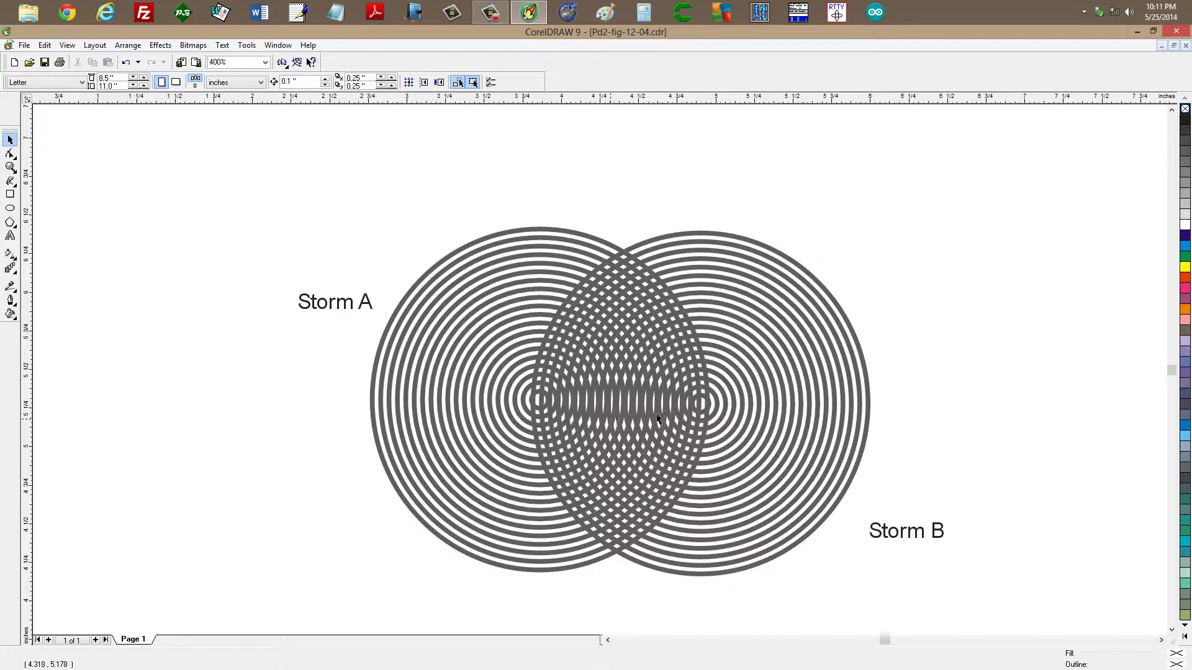
# Step: Shift the right ring group up and right to center it at 5.049, 5.593 inches
pyautogui.click(725, 401)
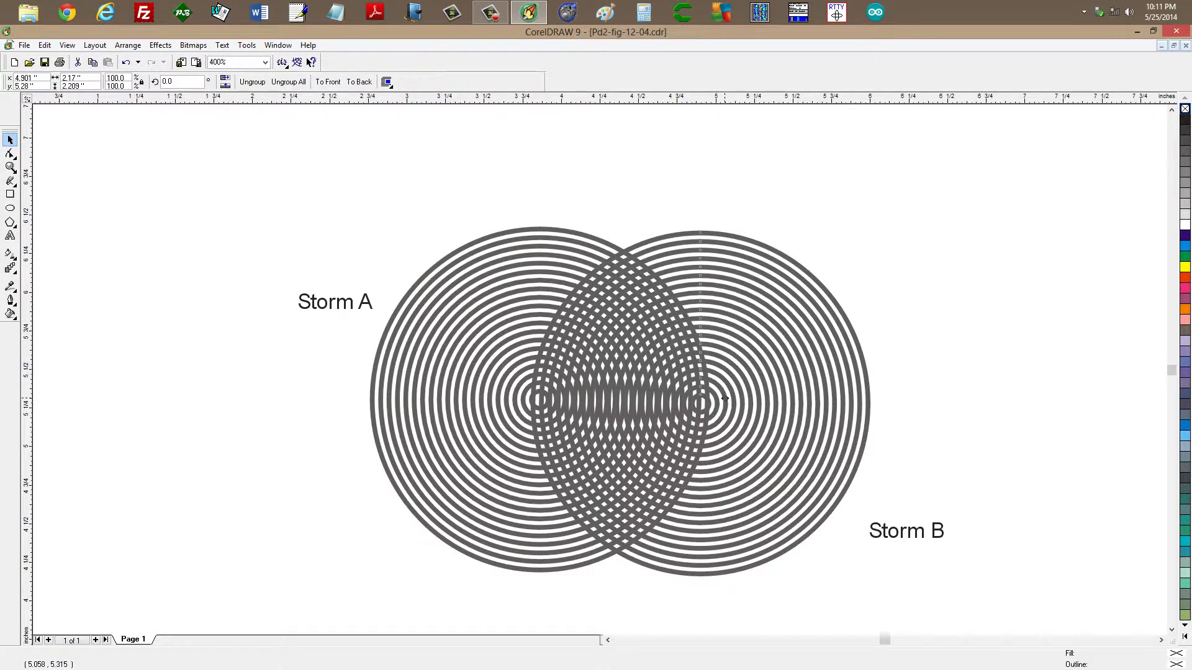
pyautogui.moveTo(725, 398); pyautogui.dragTo(728, 398)
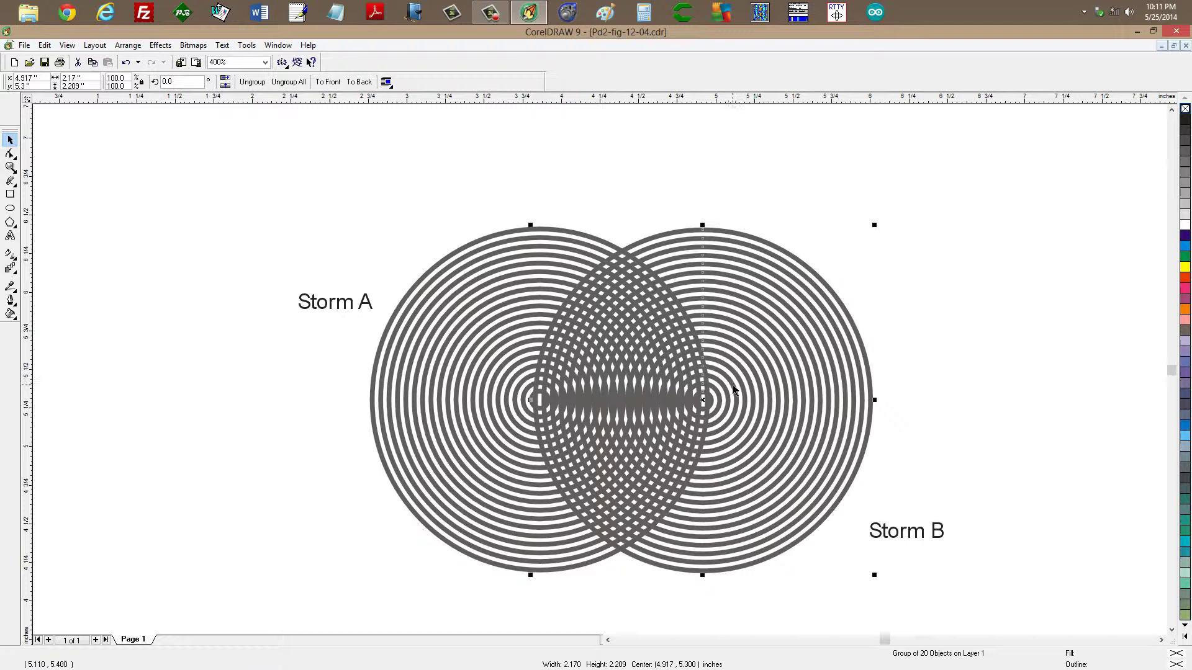
pyautogui.moveTo(736, 388); pyautogui.dragTo(736, 384)
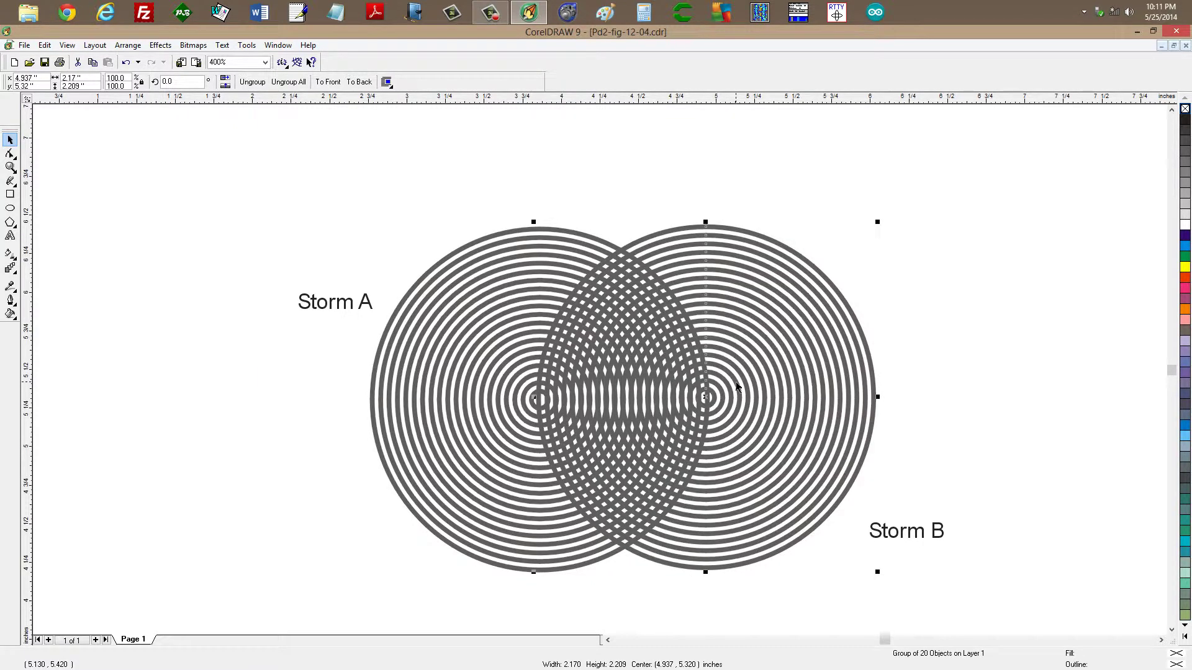
pyautogui.moveTo(737, 386); pyautogui.dragTo(744, 337)
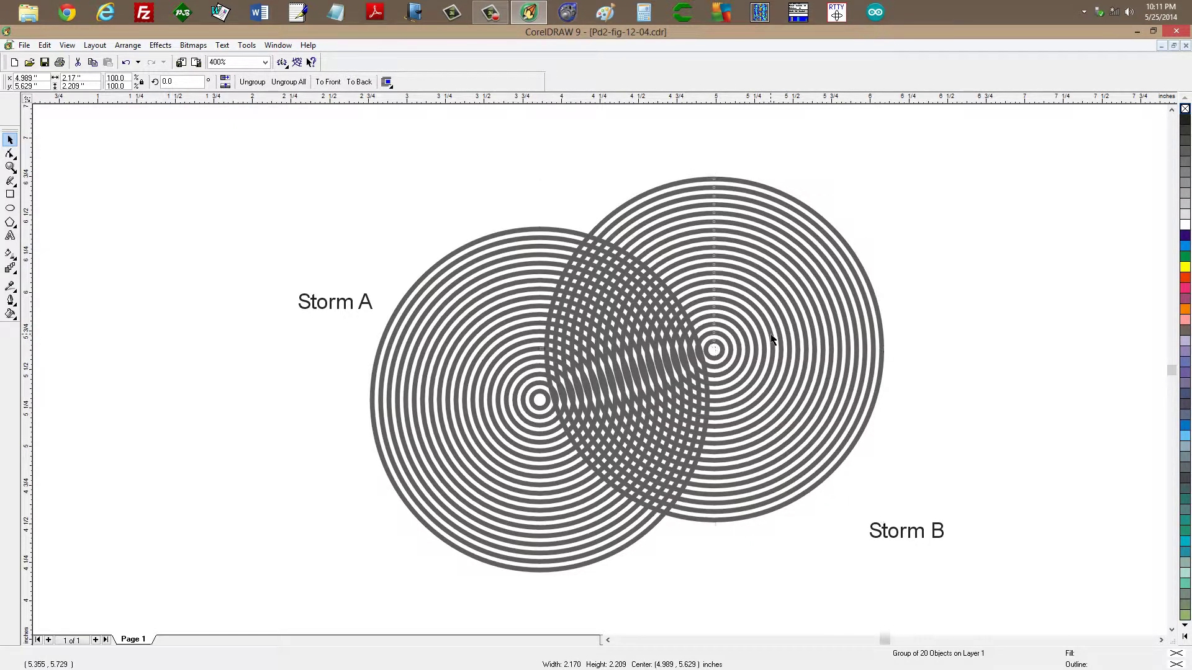
pyautogui.moveTo(771, 338); pyautogui.dragTo(782, 346)
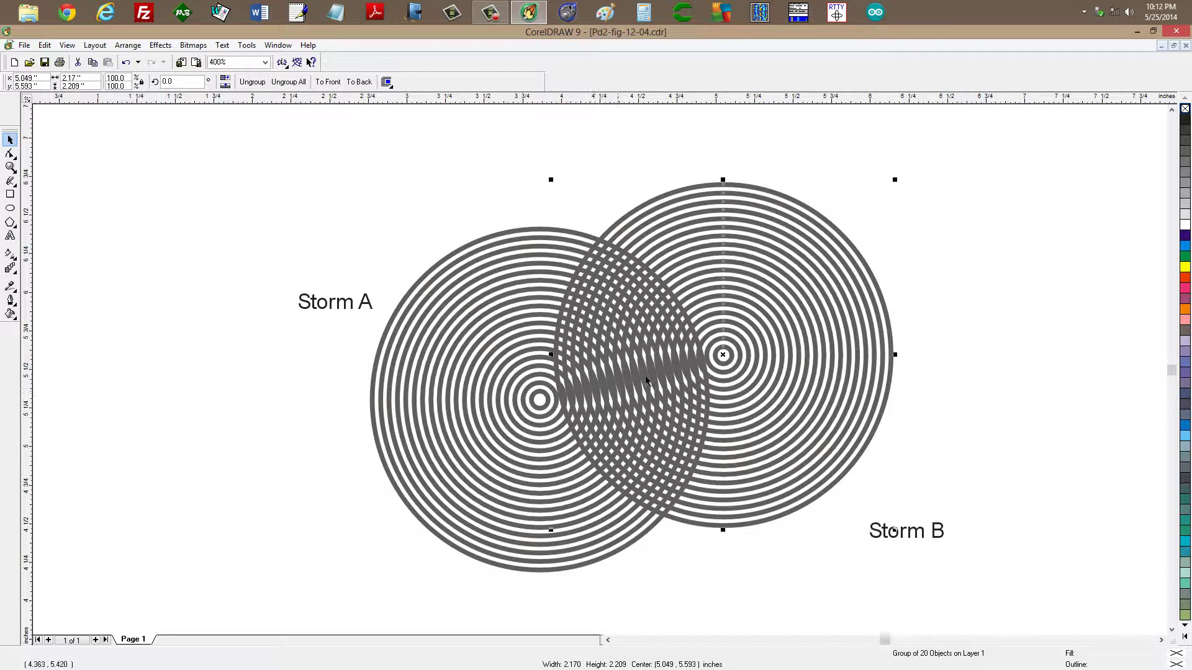
# Step: Create a 'Rogue Wave' text label above Storm A
pyautogui.click(492, 177)
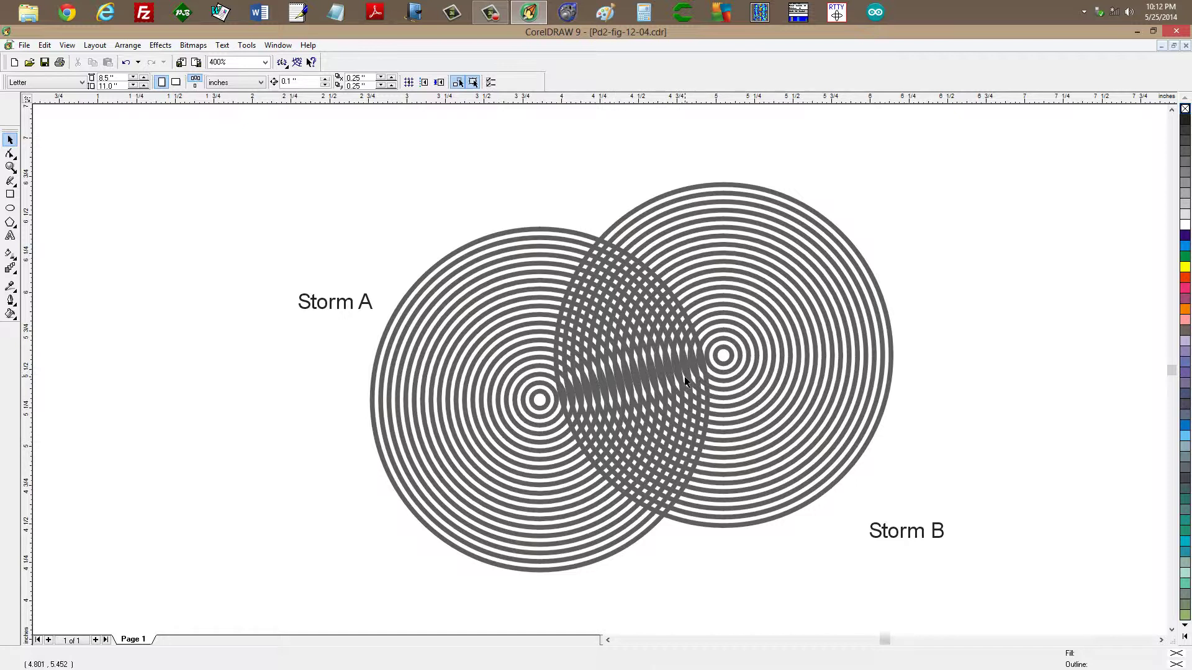
pyautogui.click(10, 236)
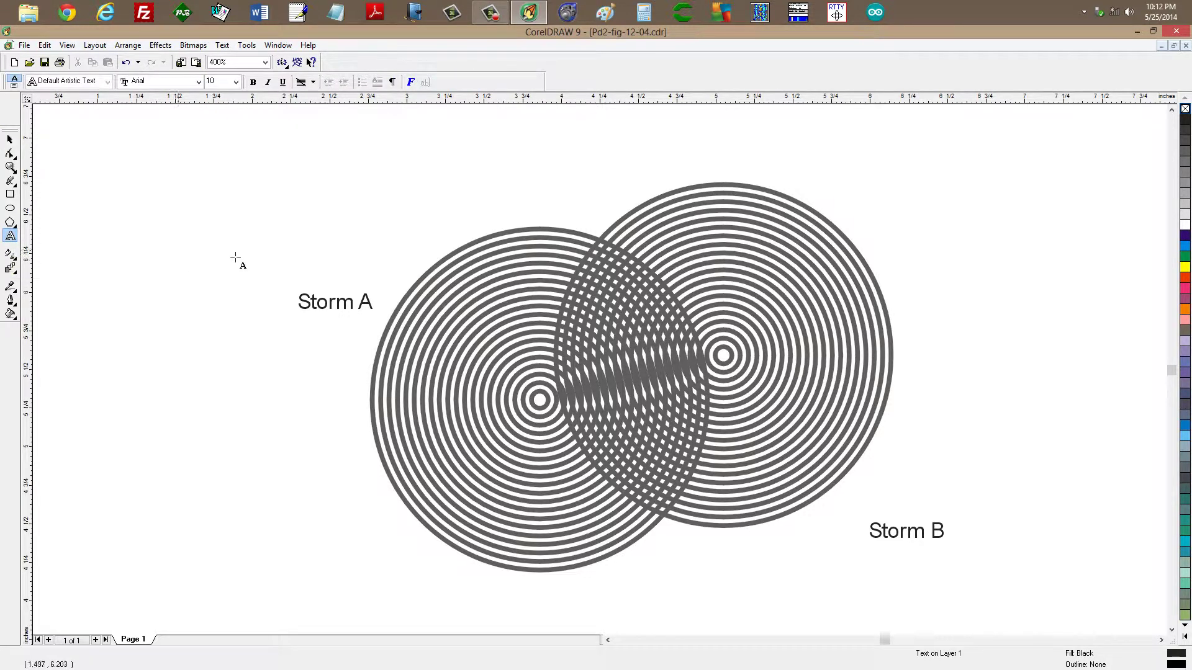
pyautogui.click(245, 247)
pyautogui.write('R')
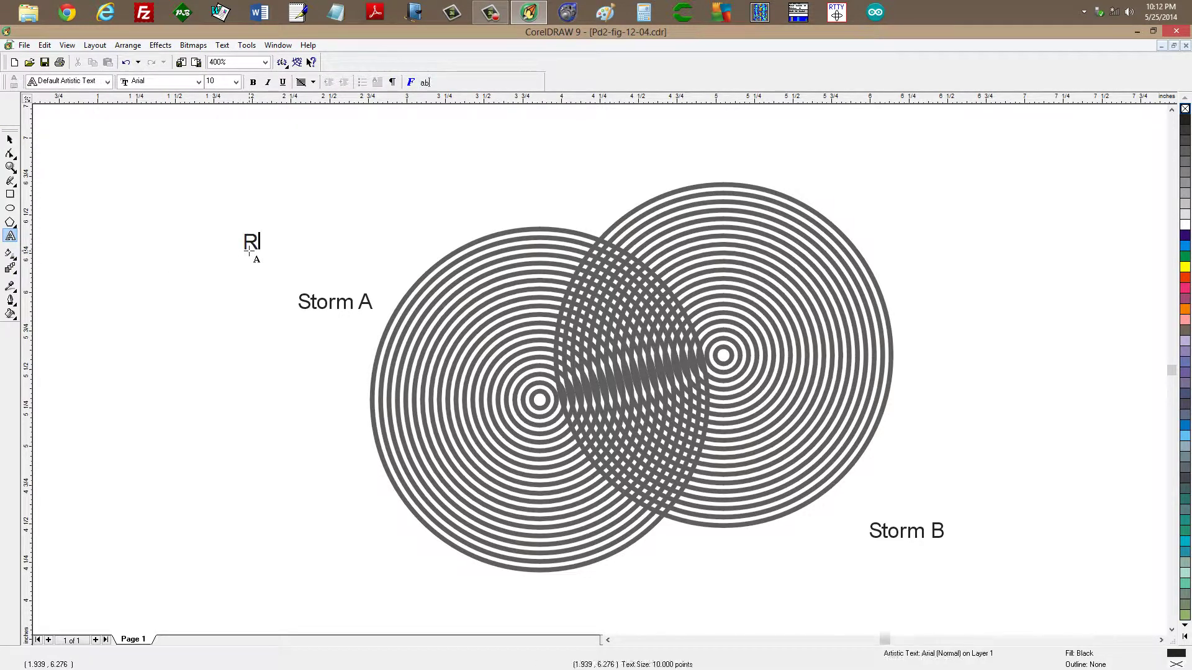
pyautogui.write('ogue Wave')
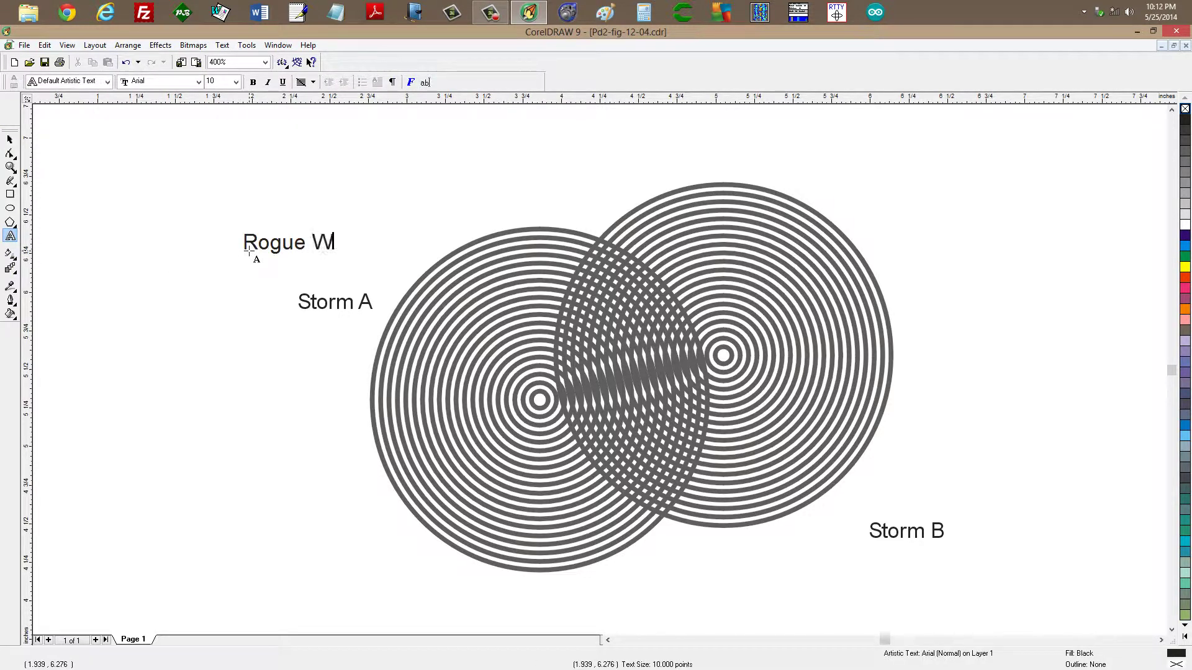
pyautogui.click(9, 139)
pyautogui.click(125, 210)
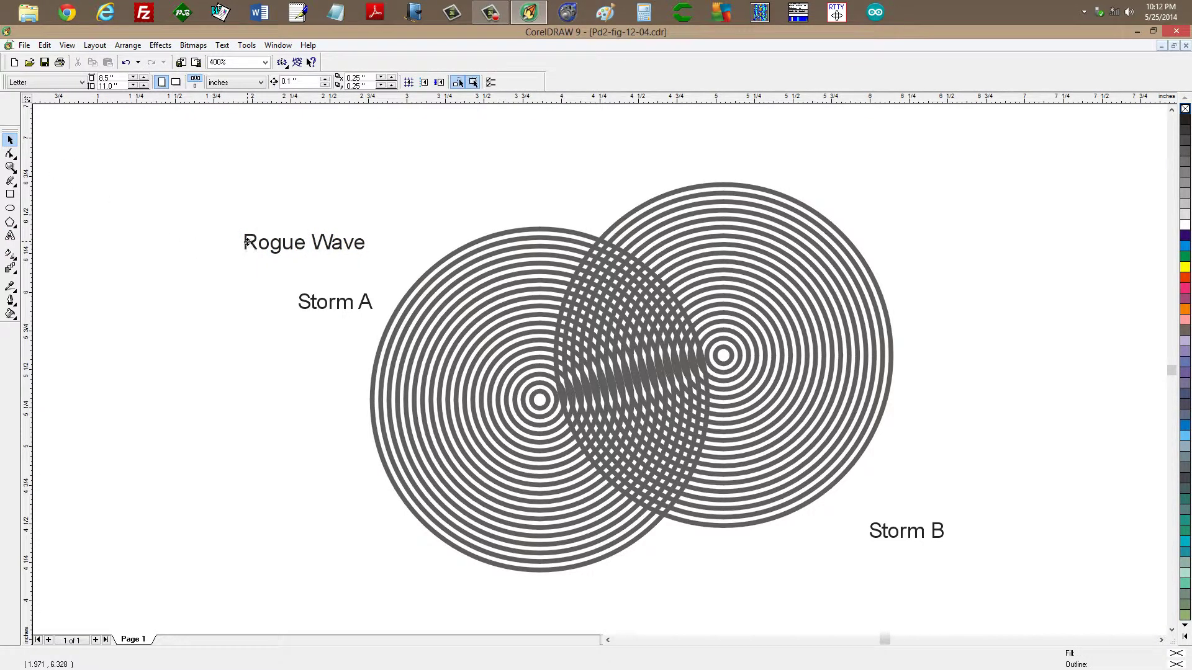
# Step: Place Rogue Wave over the rings' overlap and enlarge it to 24 pt
pyautogui.moveTo(249, 246); pyautogui.dragTo(572, 382)
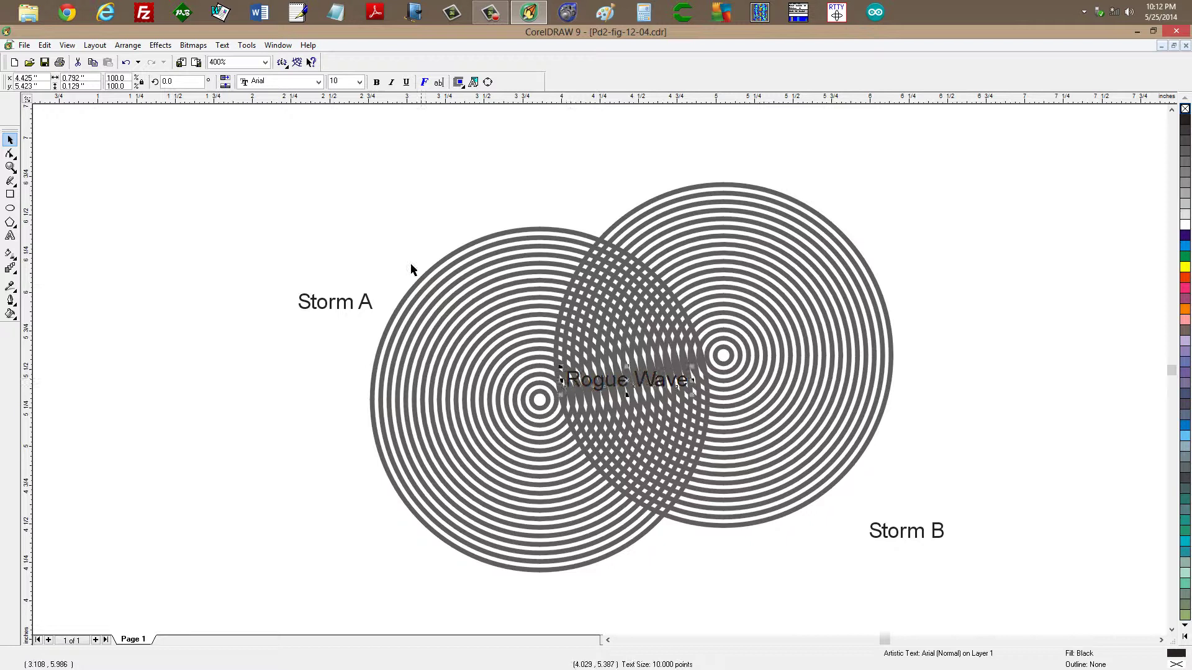
pyautogui.click(359, 82)
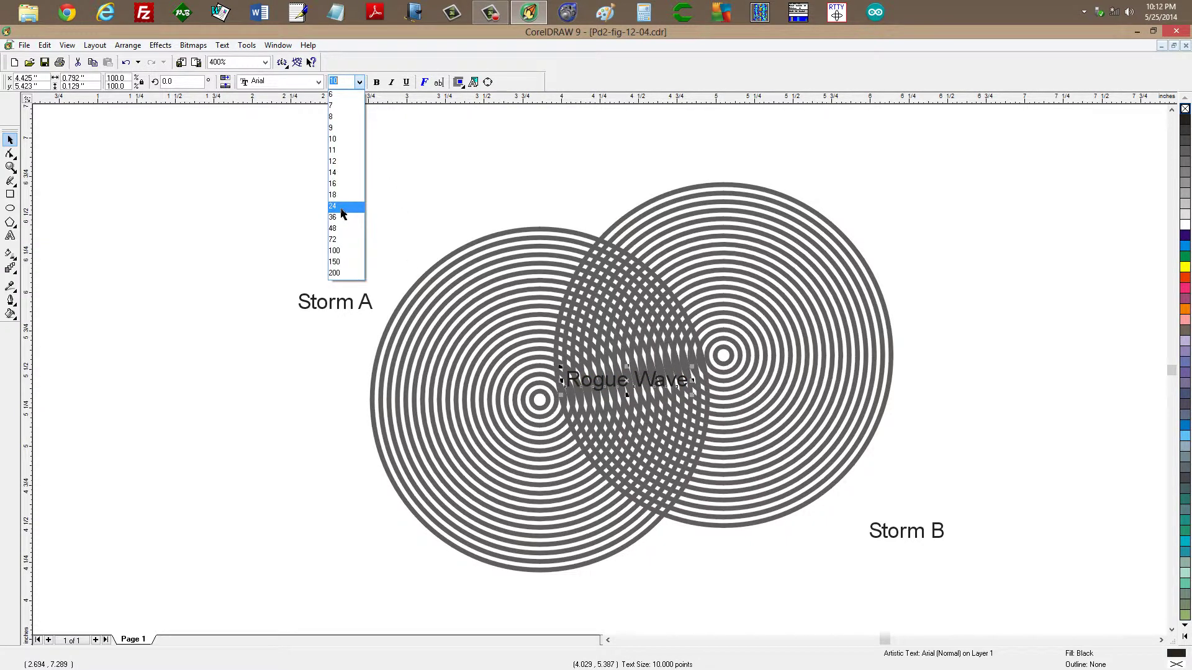
pyautogui.click(341, 207)
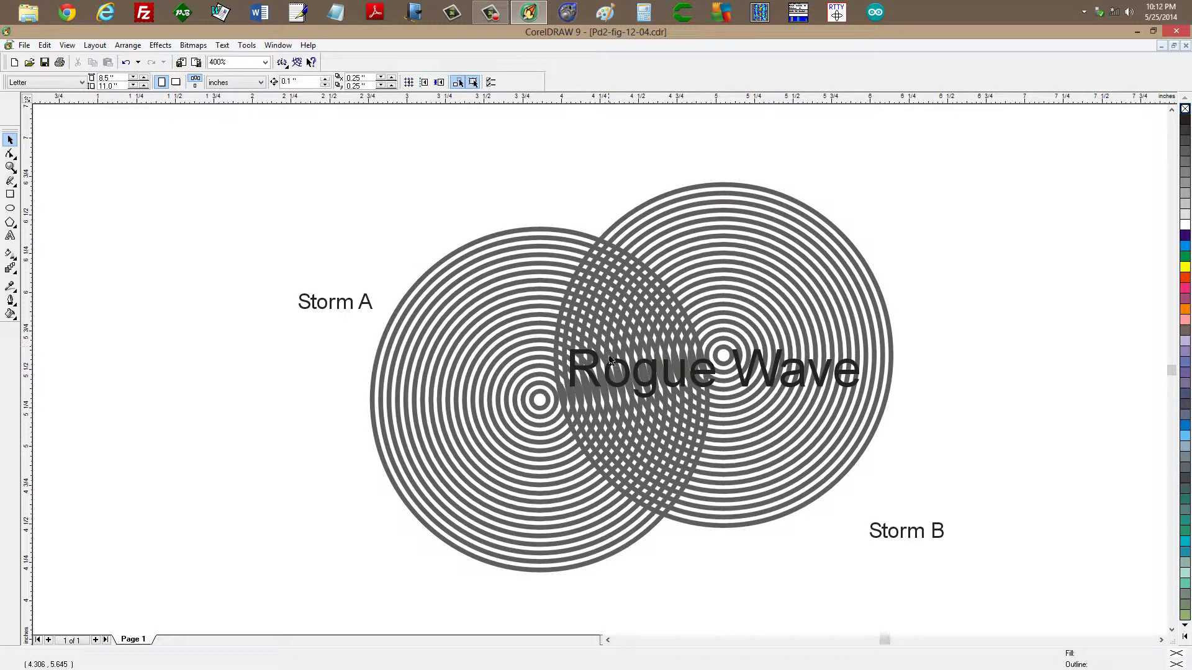
pyautogui.moveTo(604, 363); pyautogui.dragTo(535, 381)
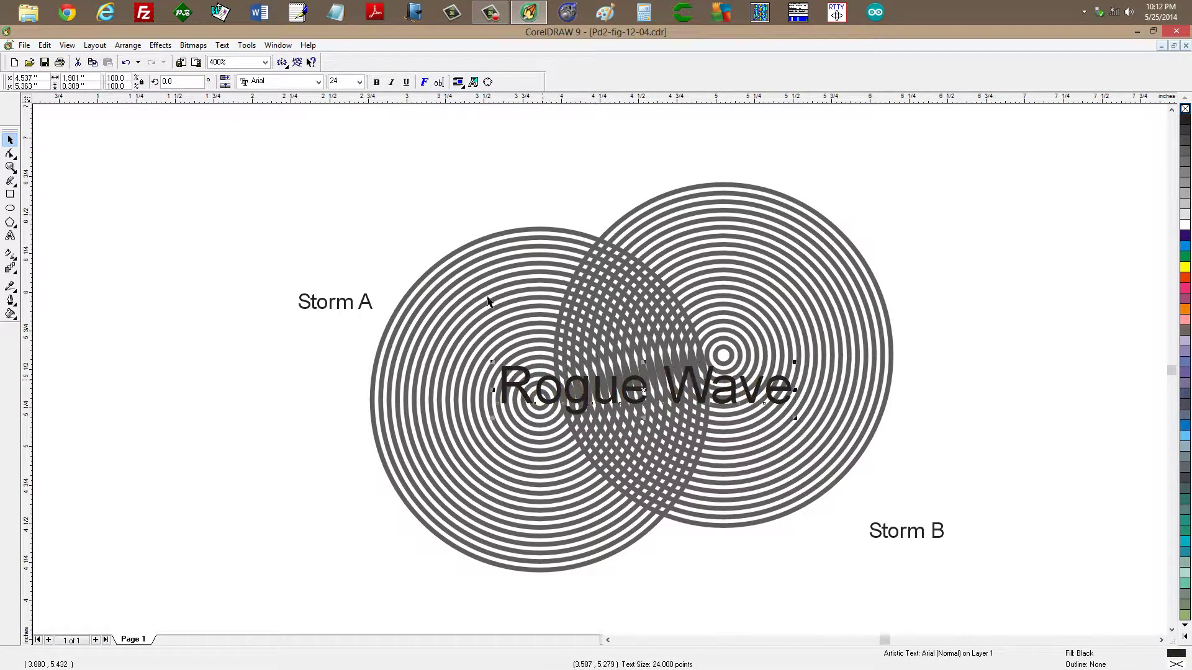
pyautogui.click(435, 213)
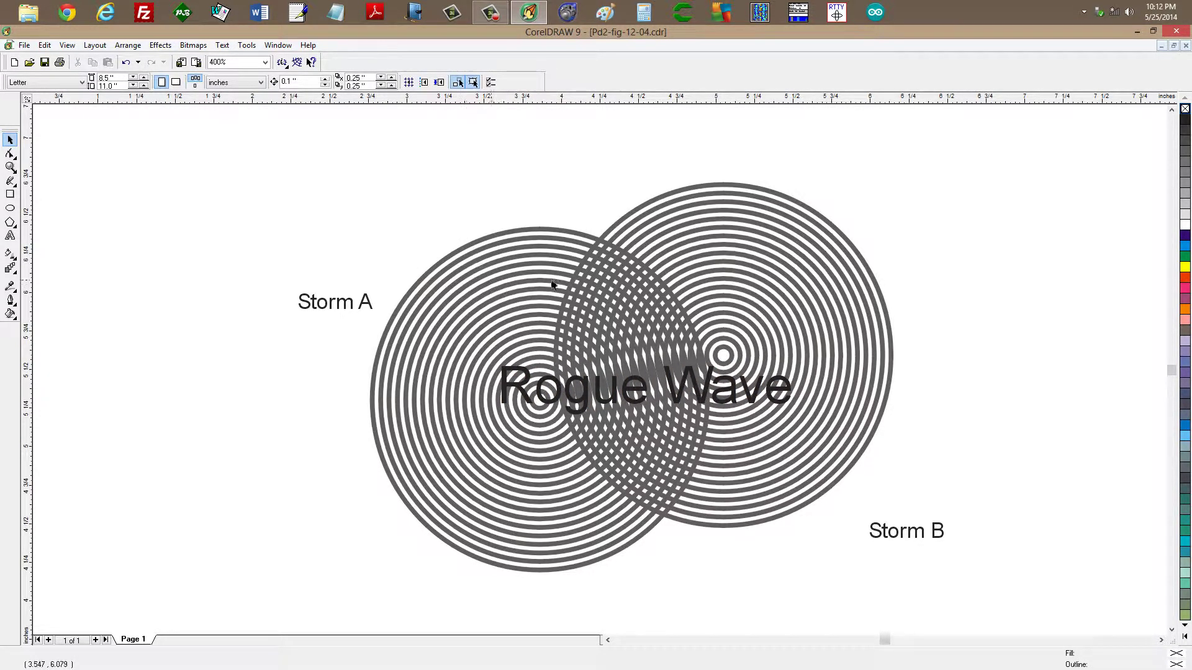